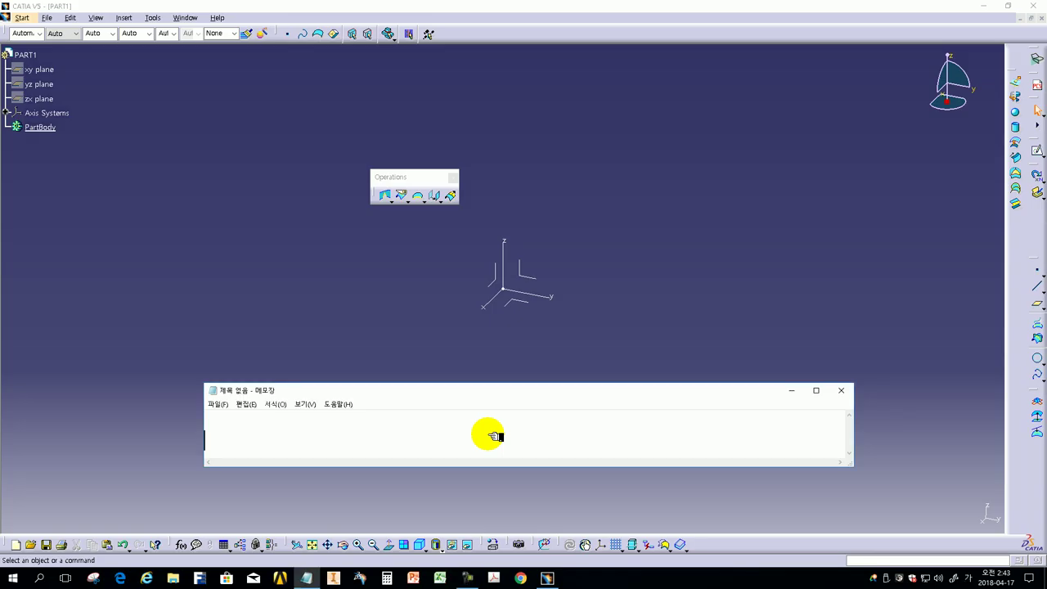
Step: Type '그리고 과제평가 점수에 관련한 사항에 대해 이야기 하고 수업을 마치도록 하겠습니다.' and start a new line
type("그리고 ")
type("과제")
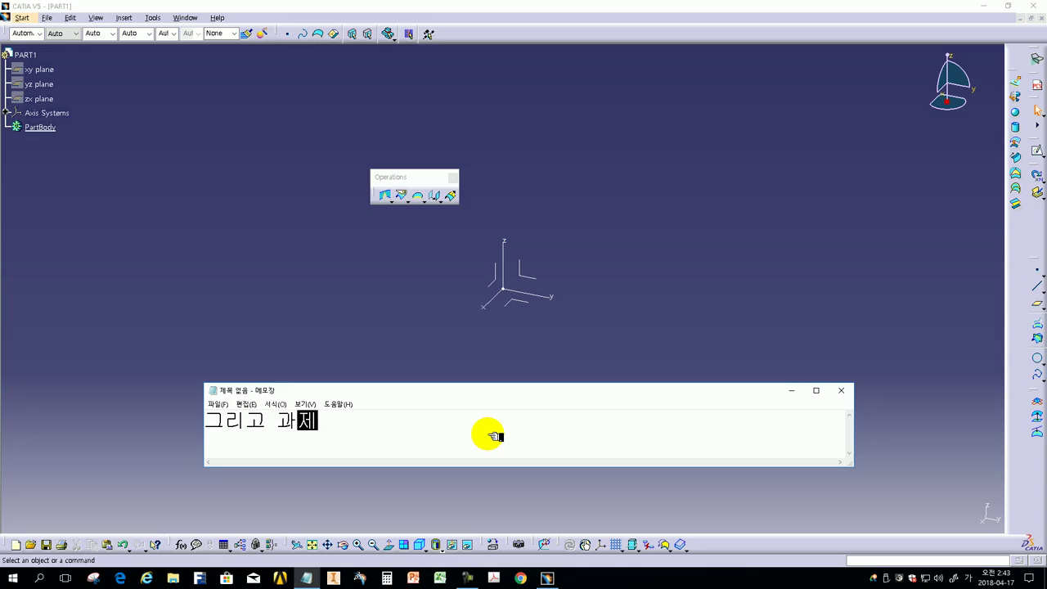
type("평가 점ㅅ")
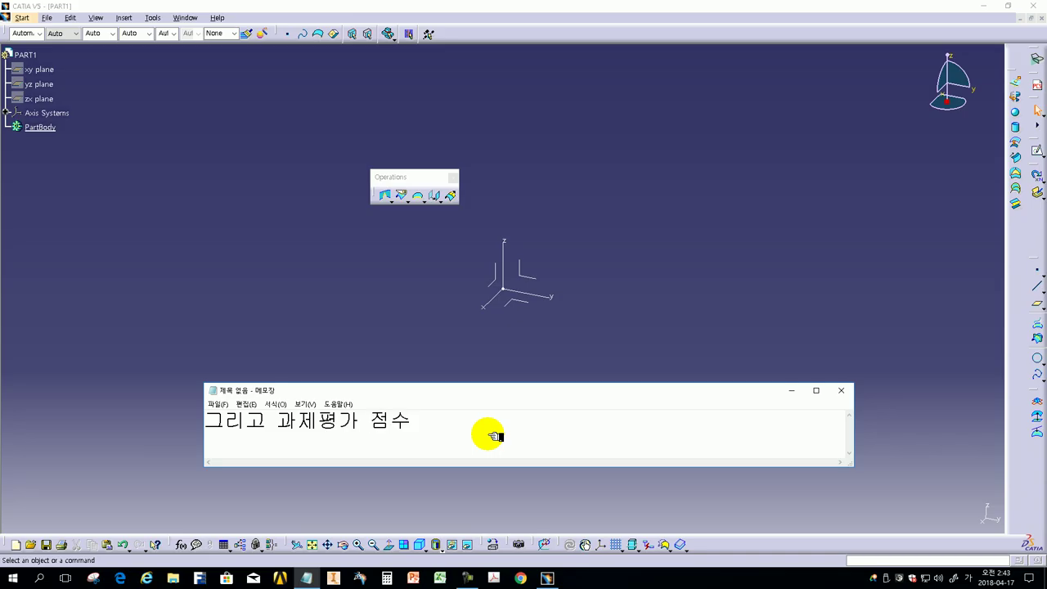
type("에 ")
type("관련한 사항에 대해 ㅁ말")
key("BackSpace")
type("이야ㄱ")
key("BackSpace")
type("기 ㅎ하ㄱ")
key("BackSpace")
type("고 수업을 마치도록 하겠습니다.")
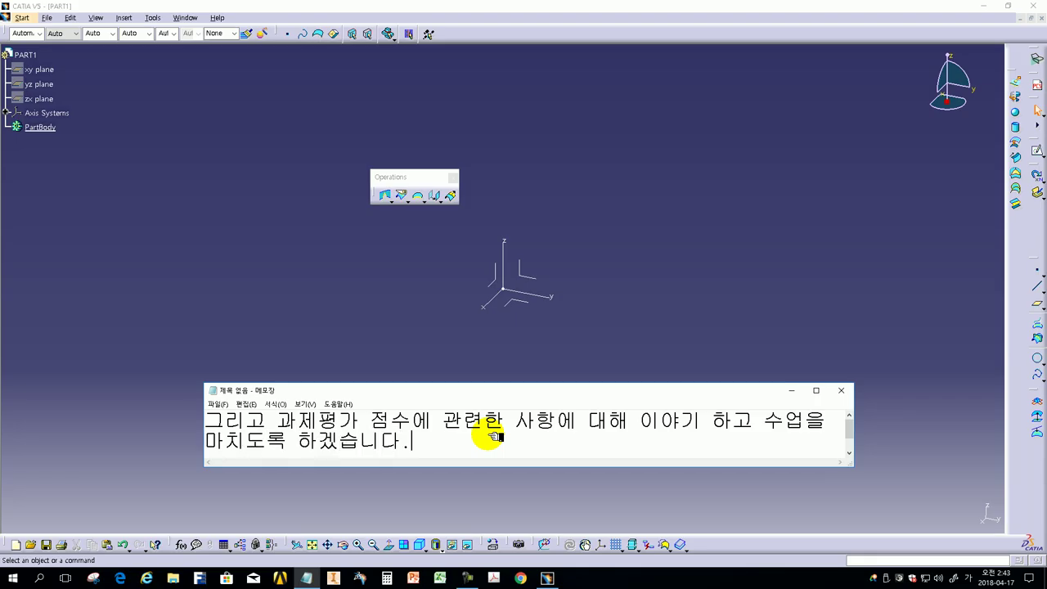
key("Return")
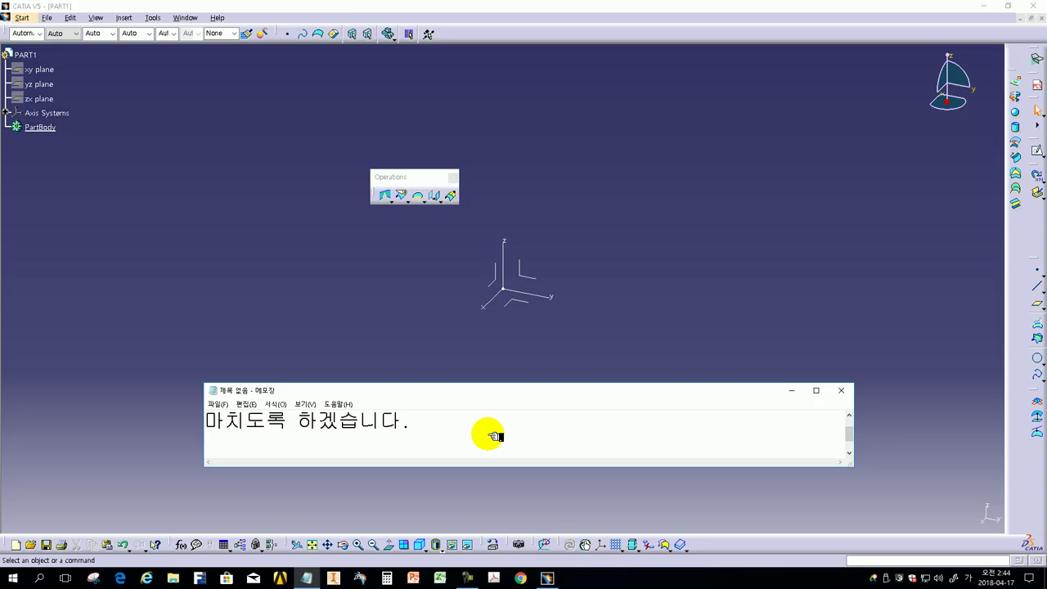
Step: Add lines announcing the assignment details and asking for it to be done once, first and last
type("과제 수행관련한 ")
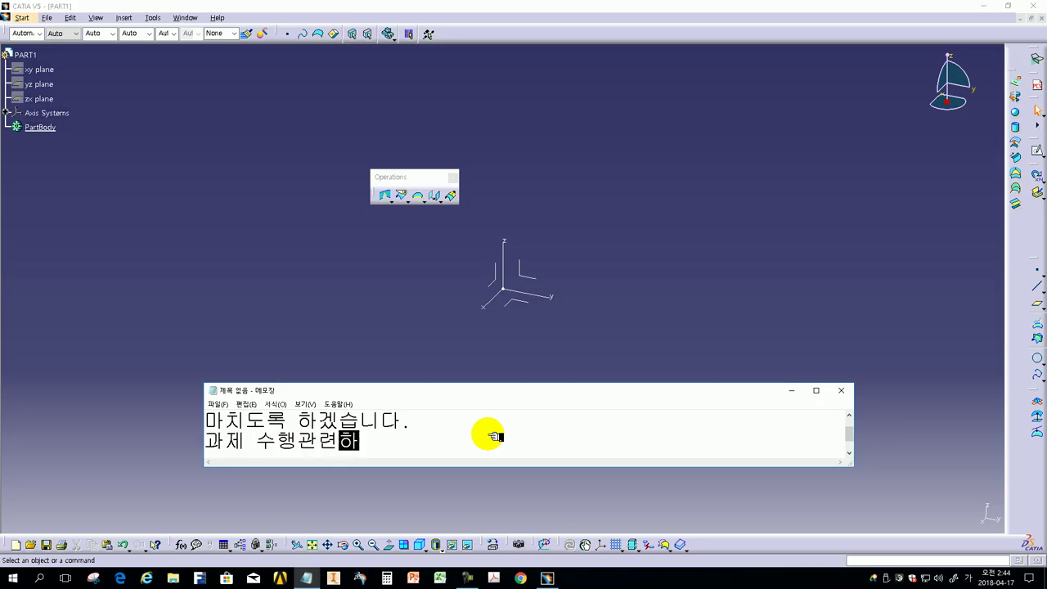
type("내용을 알려드리겠습니다.")
key("Return")
type("처음 이자 ")
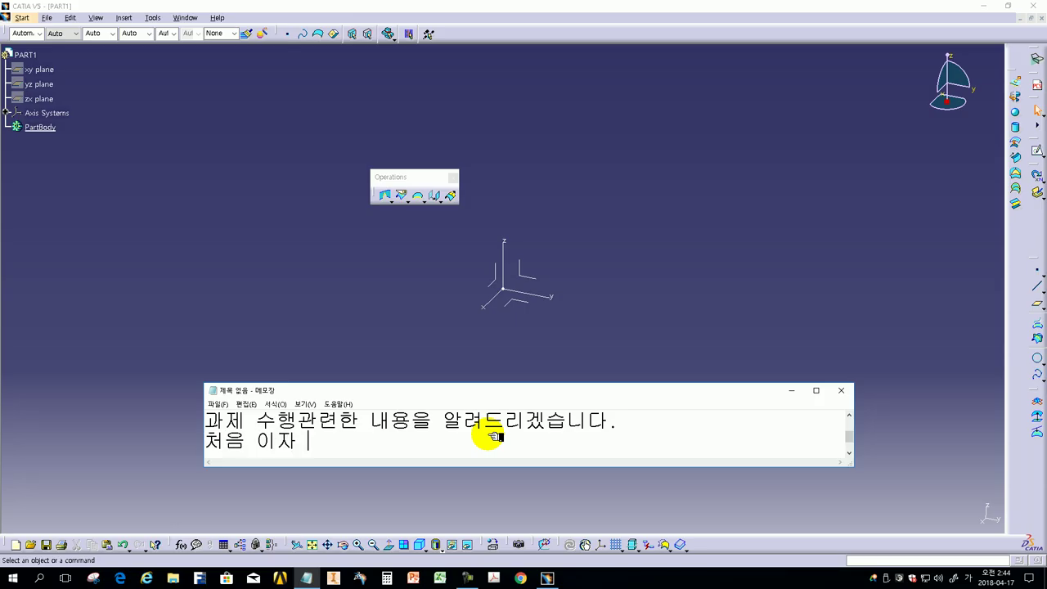
type("마지")
type("ㅁㅏㄱ으로 한번 과제 수행을 ")
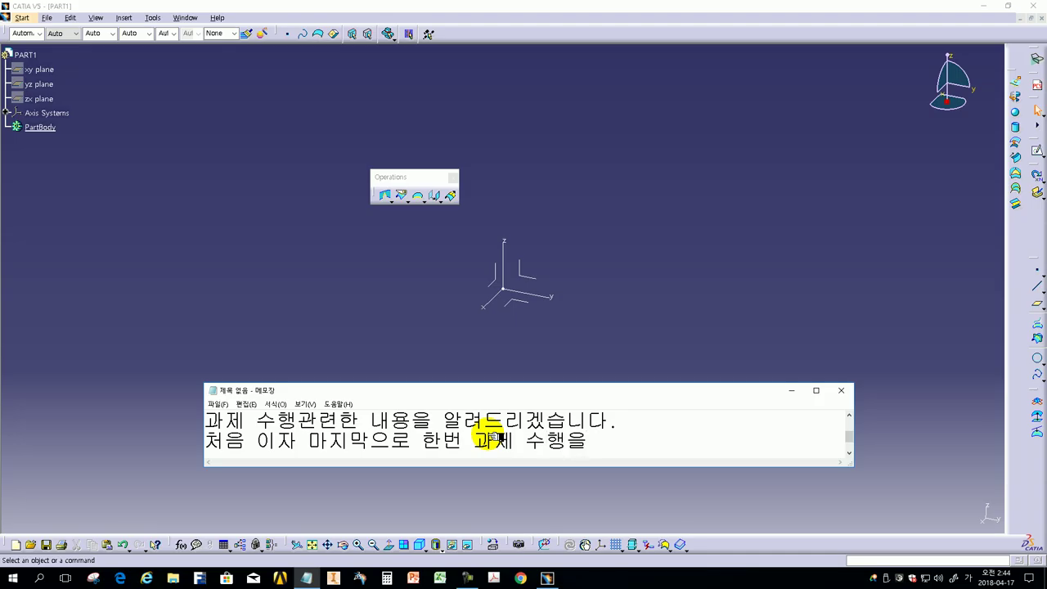
type("해 주세요.")
key("Return")
Step: Add the topic line: a function of the WSD workbench's Operations tools shown on screen
type("주제는")
key("Hangul")
type("WSD")
key("Hangul")
type("워크벤")
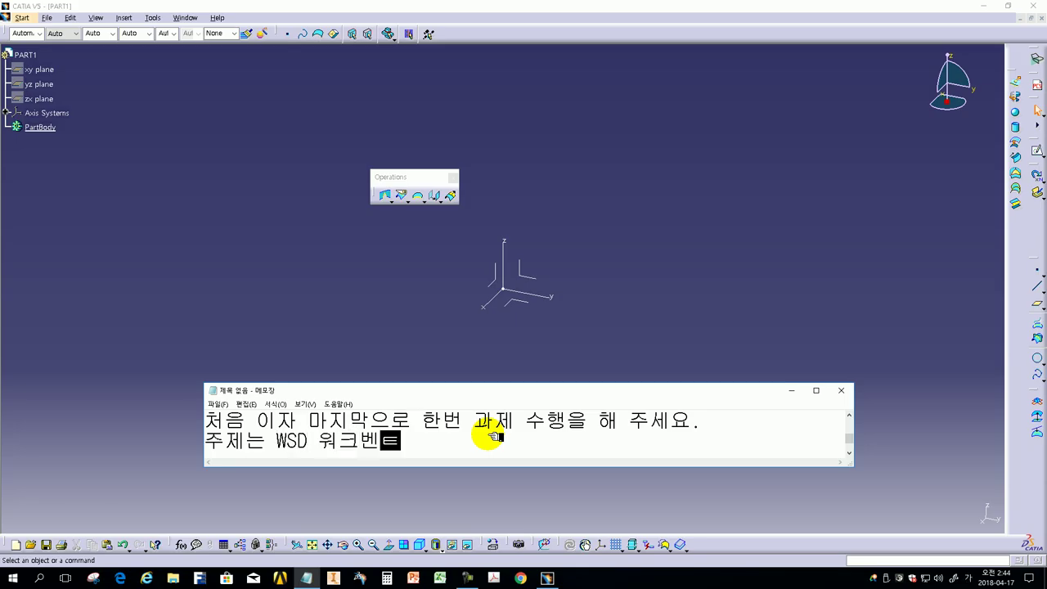
type("치에 있는 가능")
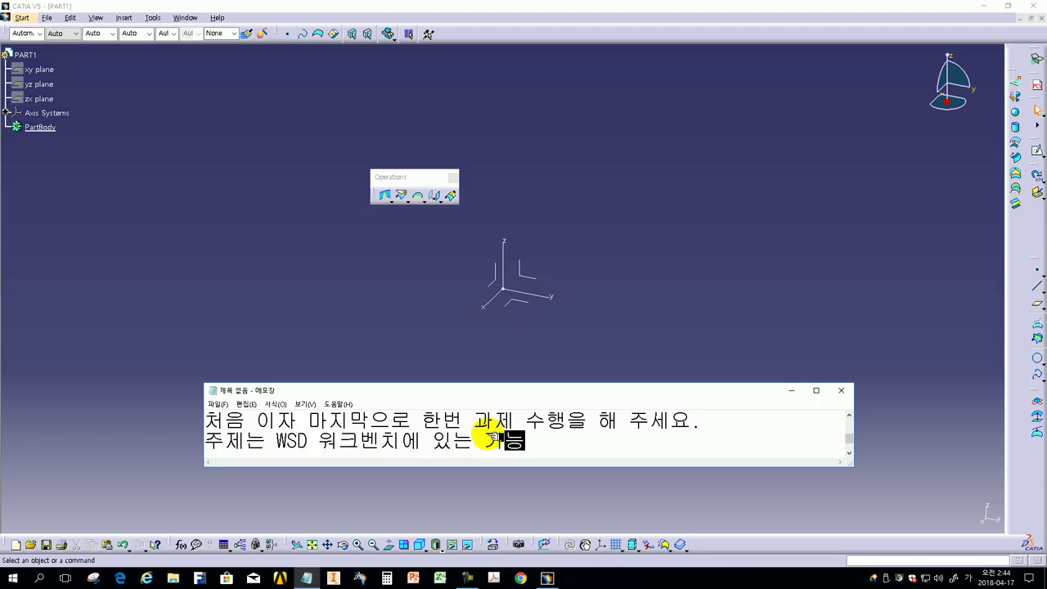
type("중에 ")
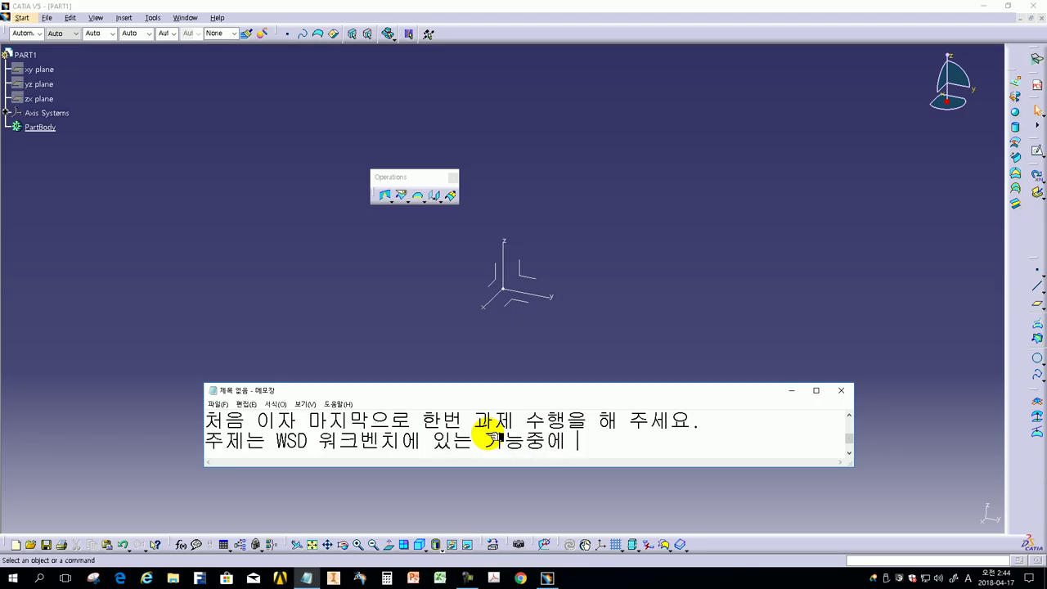
type("화")
type("면에 보시는 오퍼레이션")
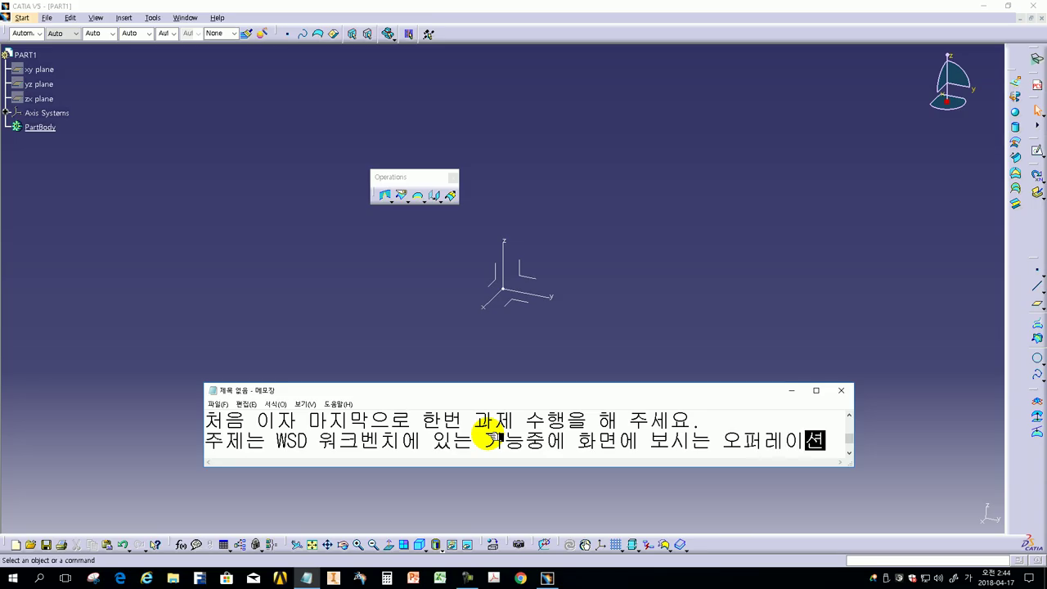
key("Return")
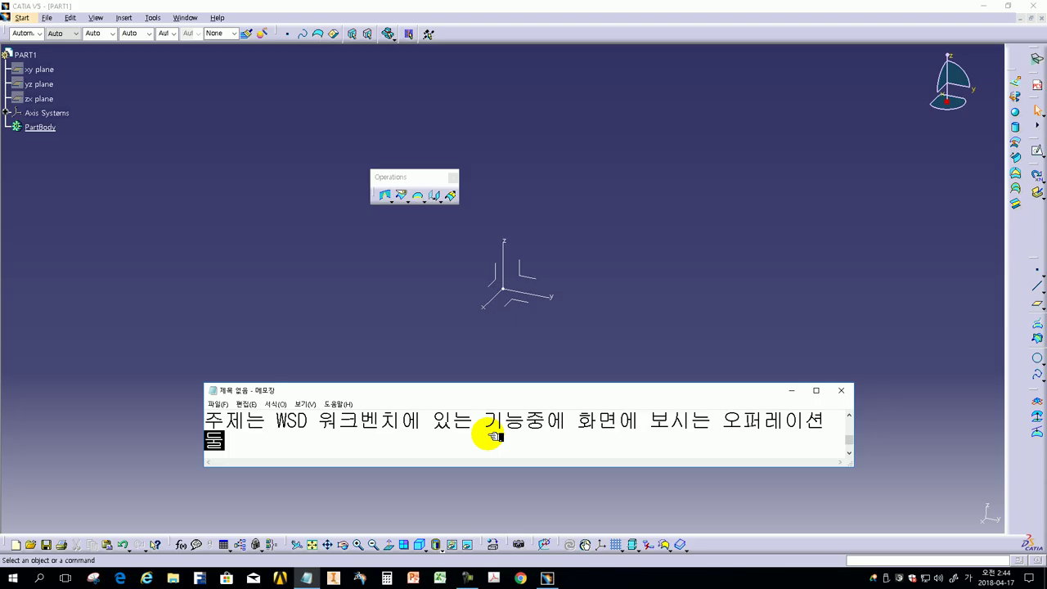
type("툴")
type("에 있는 기능으로")
left_click(393, 198)
Step: Start a new Healing feature from the torn-off Join-Healing toolbar, then return to the note's end
left_click(393, 198)
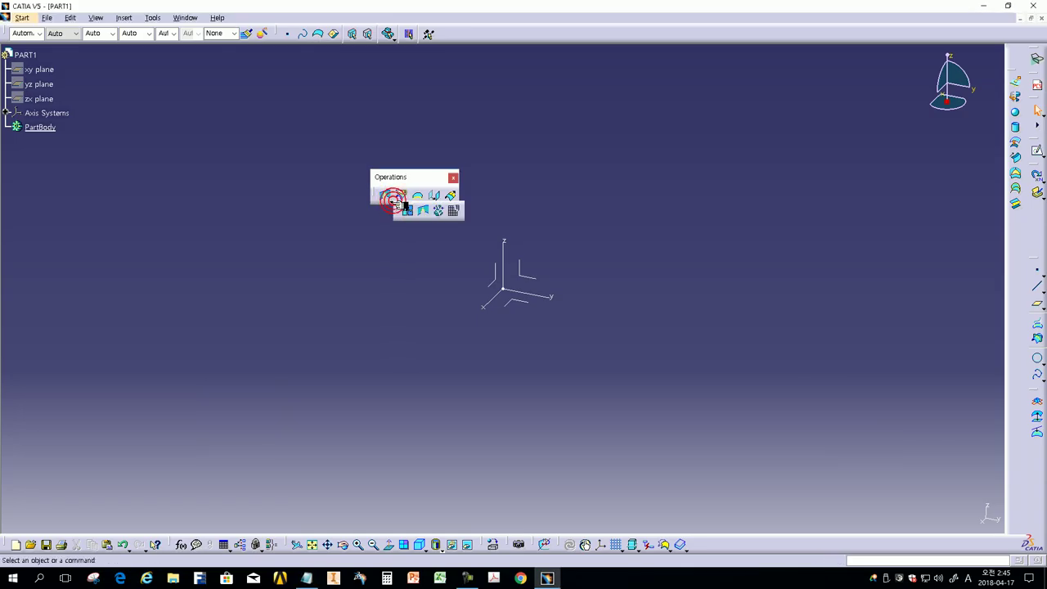
left_click_drag(403, 205, 388, 241)
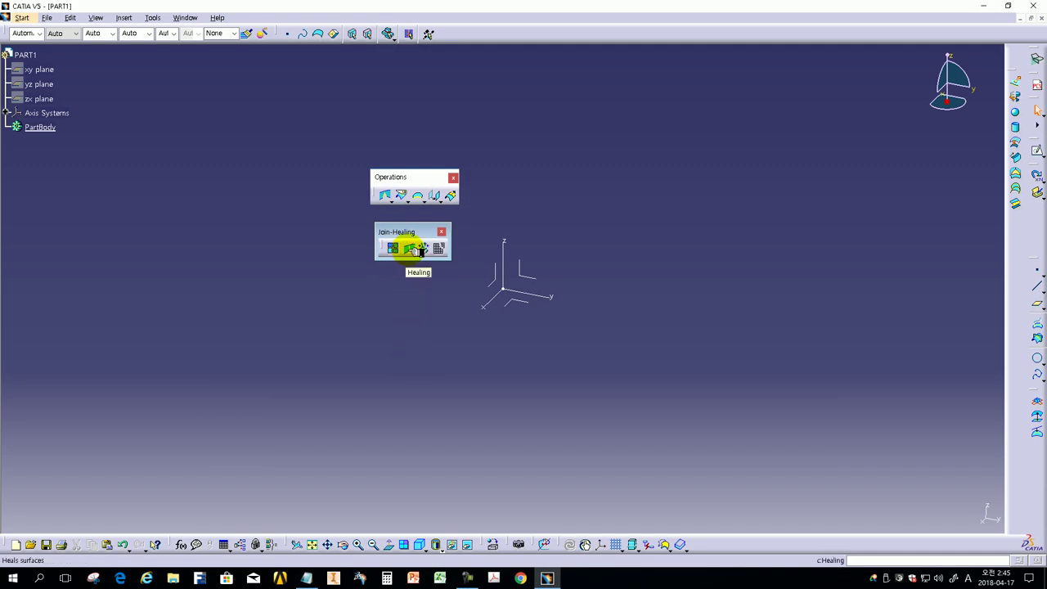
left_click(419, 250)
left_click_drag(912, 304, 548, 180)
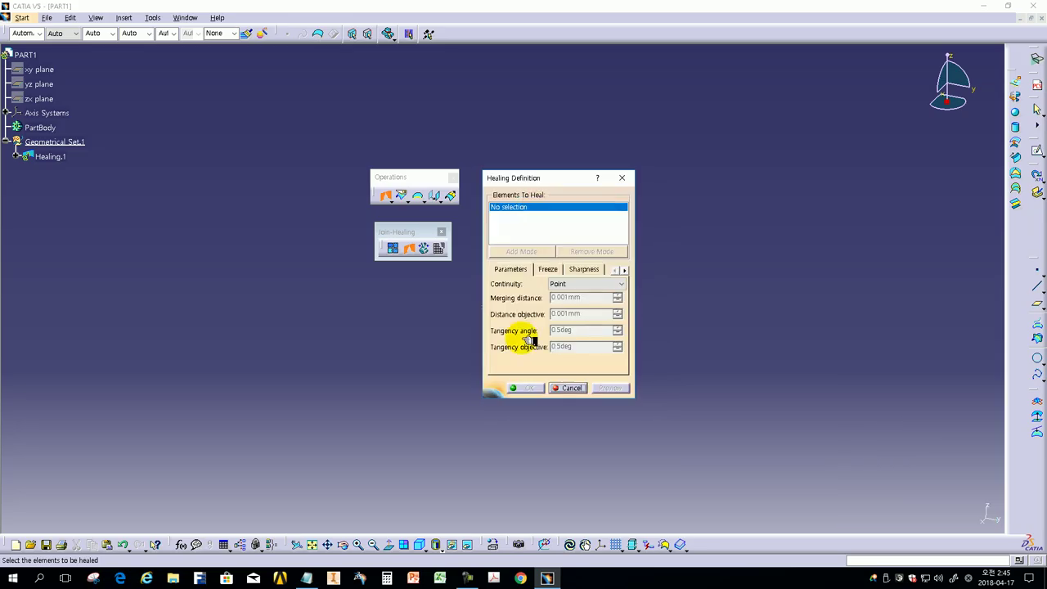
left_click(306, 578)
left_click(425, 447)
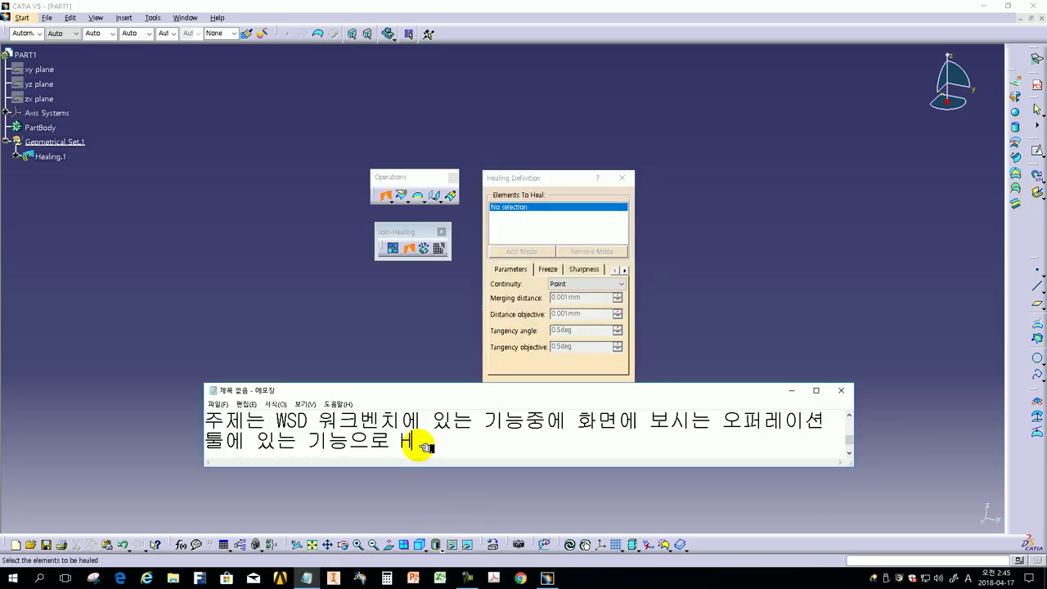
Step: Extend the note with 'Healing 기능에 대한 자세한 명령어 설명과 … 작업 설명서를' and a new line
type("ealing ")
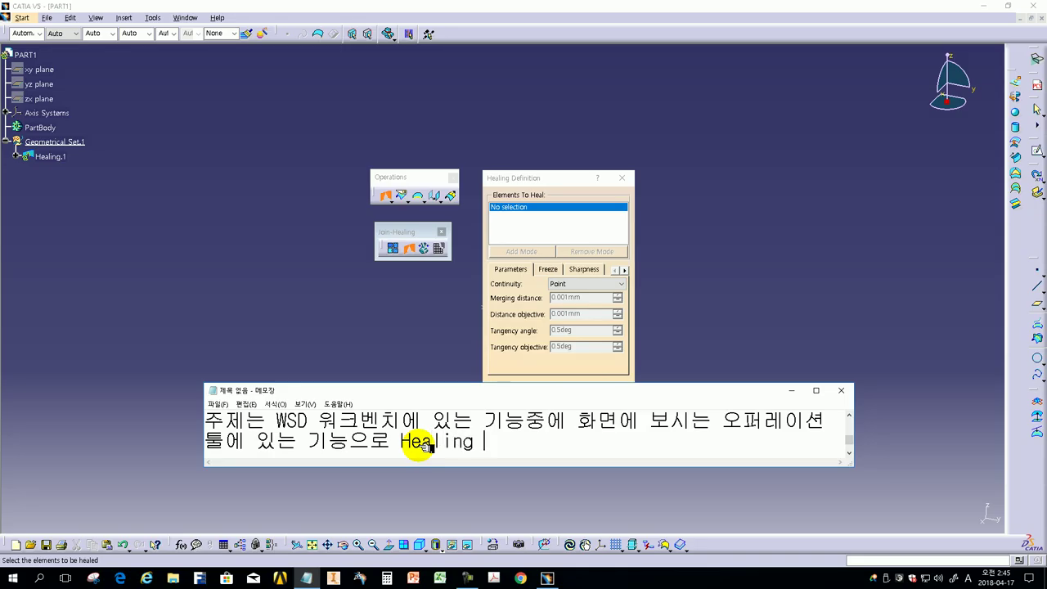
type("기능에 대한 자세한 명령어 설명과")
key("Return")
type("설명에")
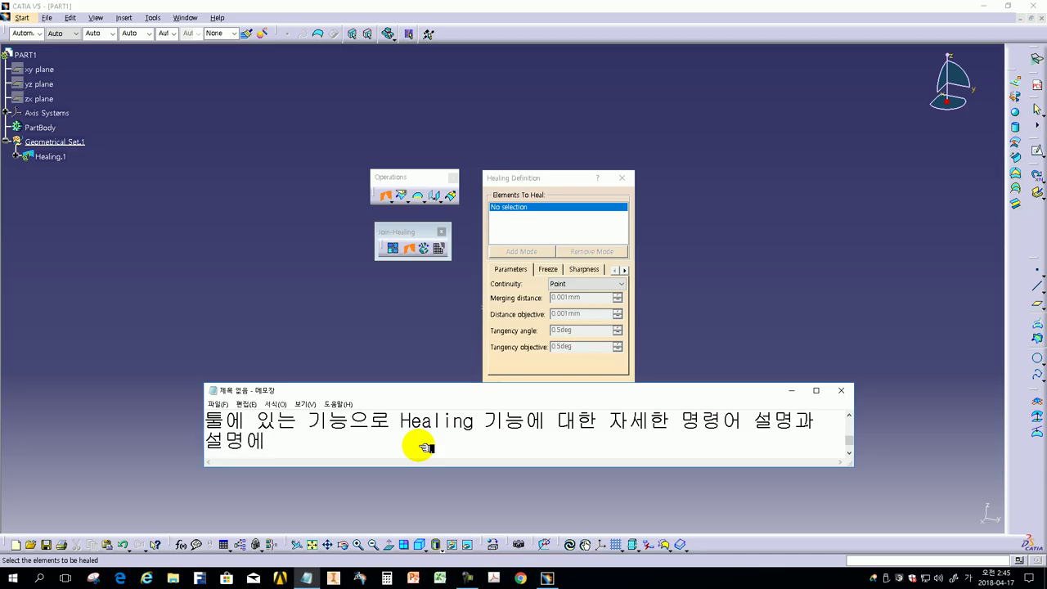
type(" 관련한")
type("기능 ")
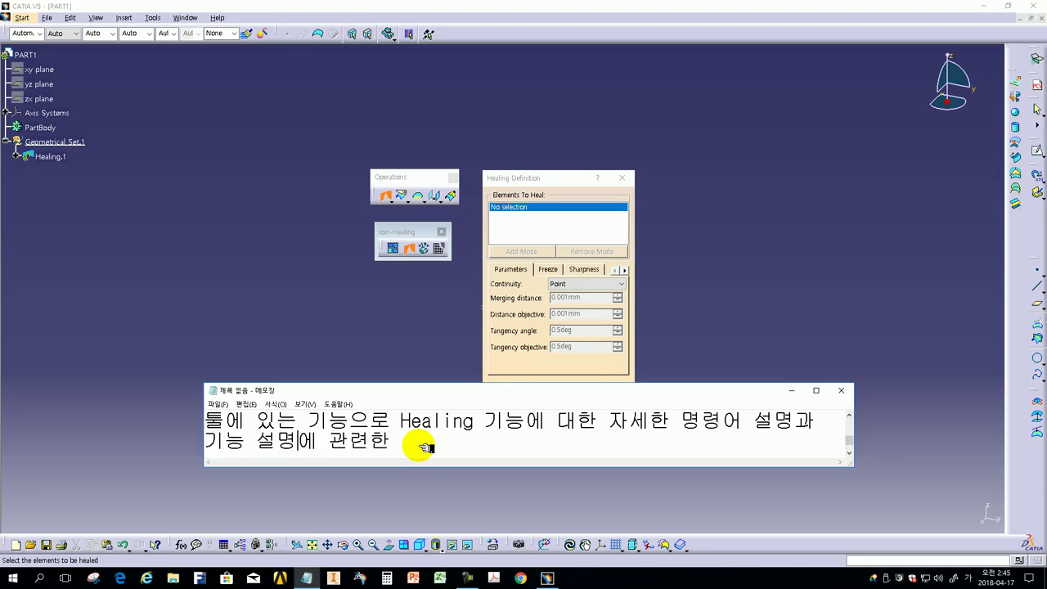
type("형상모델링 구현을 통한 ")
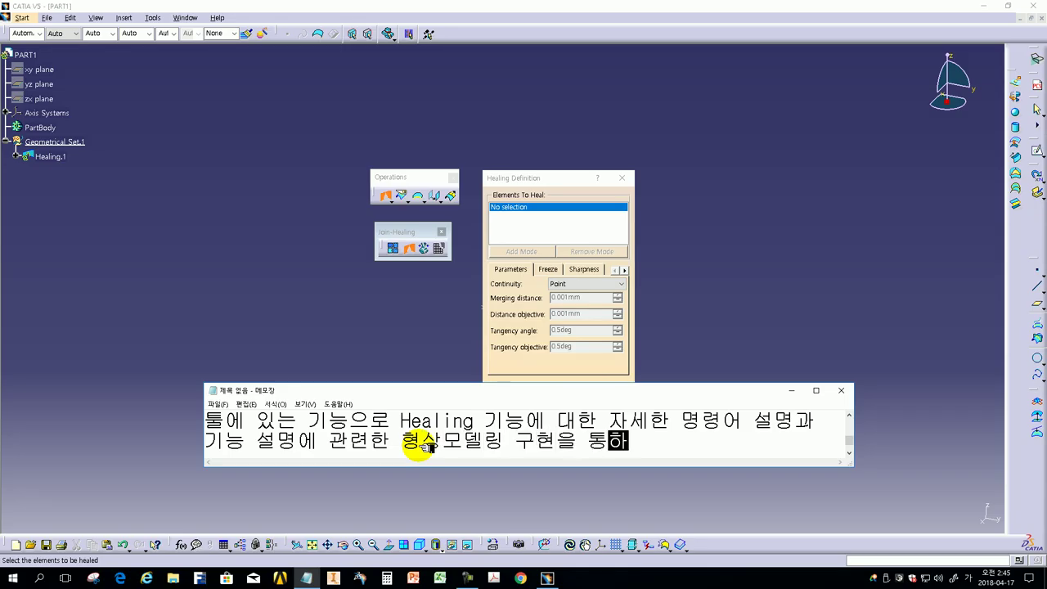
type("작어업 설명서를")
key("Return")
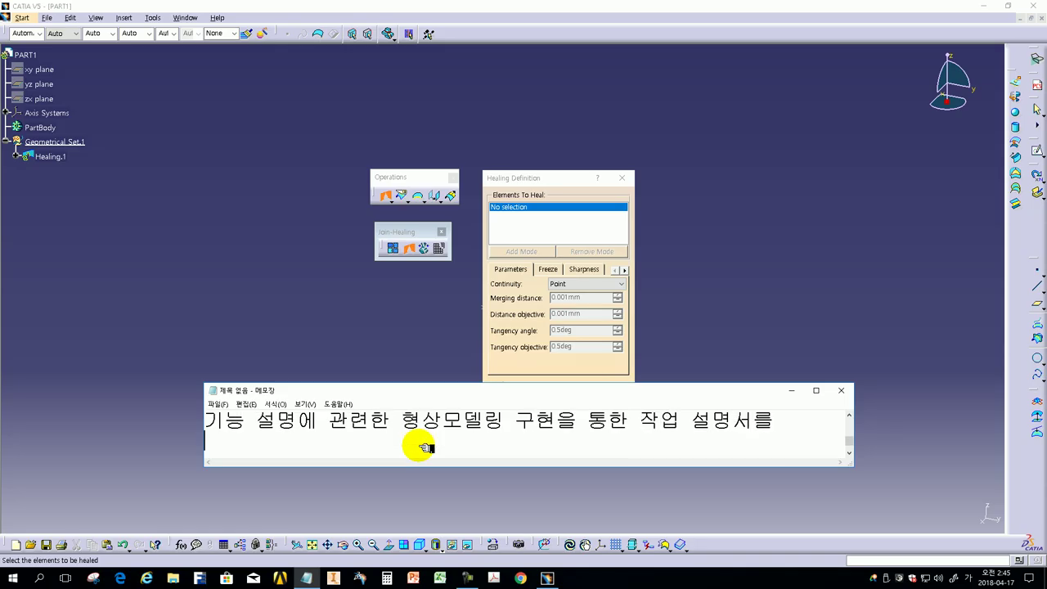
Step: Add that the guide is written in PowerPoint and submitted by the schedule below
type("파워")
type("포이트로")
key("BackSpace")
key("BackSpace")
key("BackSpace")
type("인트로 작성하여 아래와 갈같은 일정")
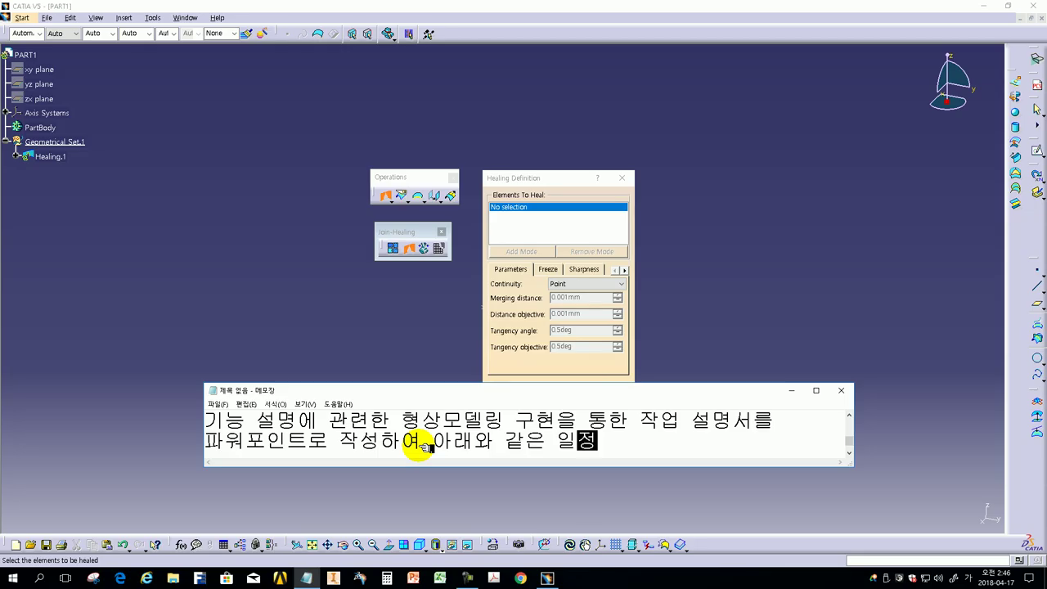
key("BackSpace")
key("BackSpace")
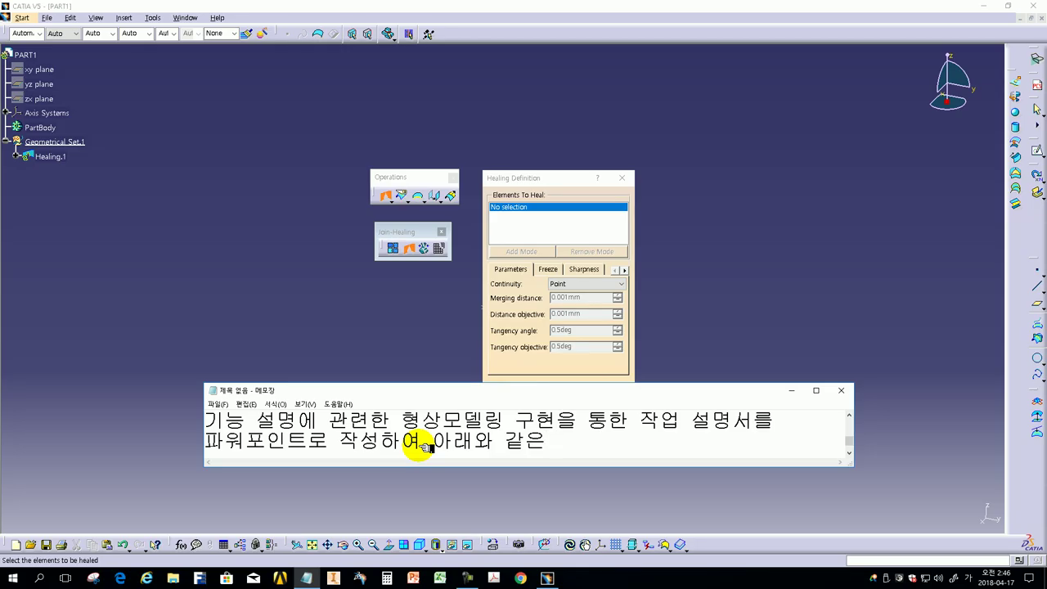
type("시간ㅇ")
type("에 ")
type("제출하여 줏세요.")
key("Return")
Step: Add the submission deadline 4월29일(일) 24:00 and the e-campus site reference
type("제출감ㅅ")
key("BackSpace")
key("BackSpace")
type("ㄱ마감ㅅ")
key("BackSpace")
type("ㅇ일정은 ")
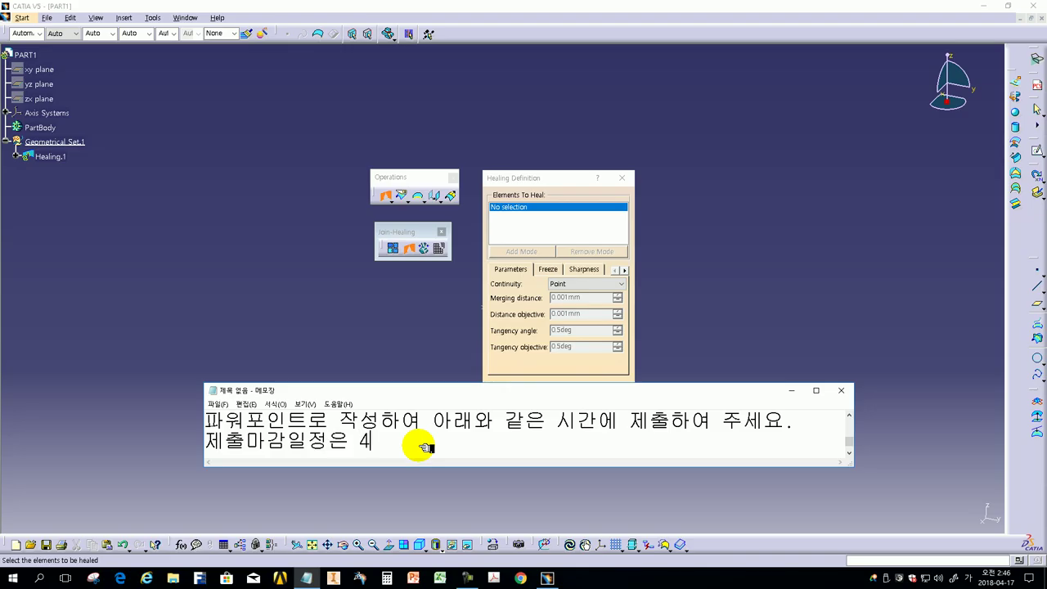
type("월")
type("20")
type("일")
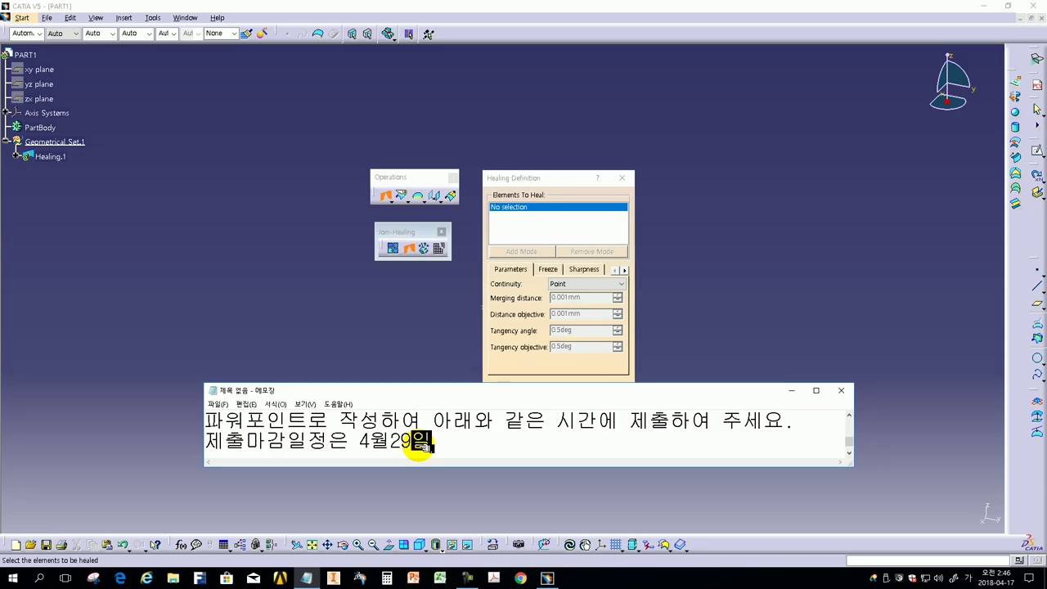
type("(일)")
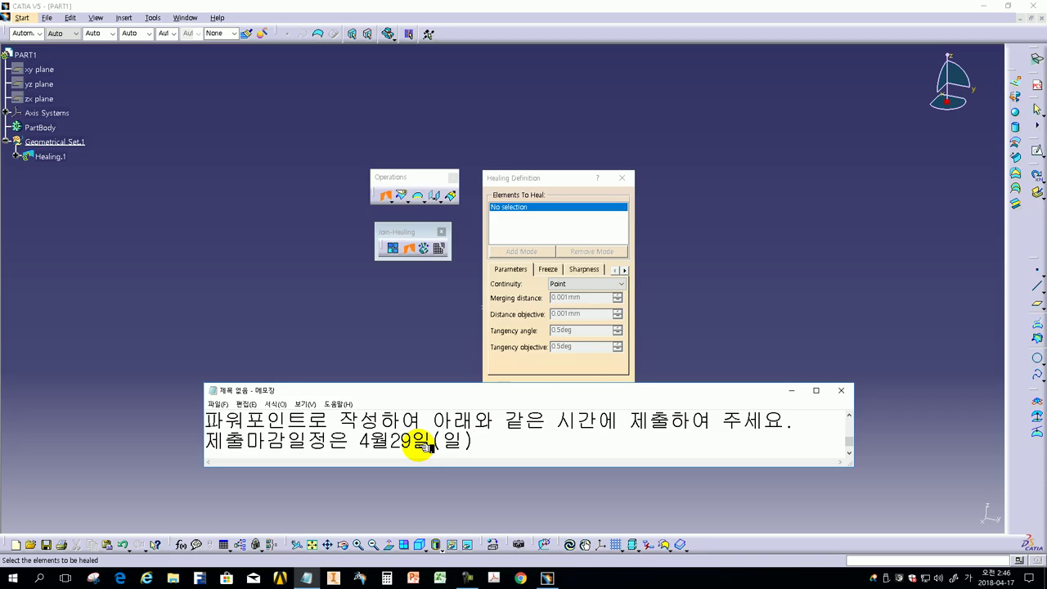
type(" 24까지")
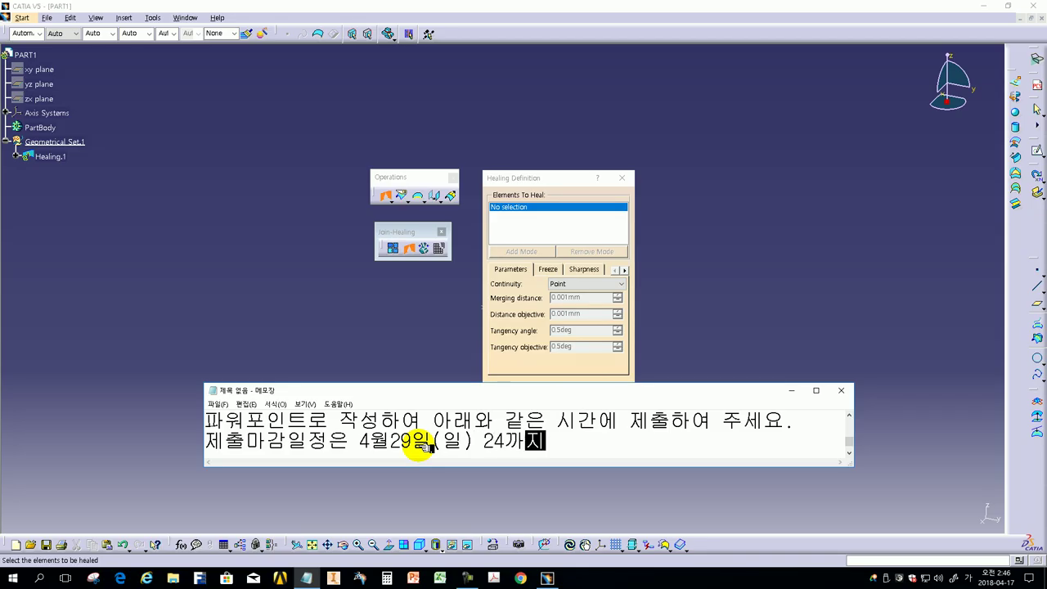
type(" 작")
type("성하여 ")
type("ㅇ")
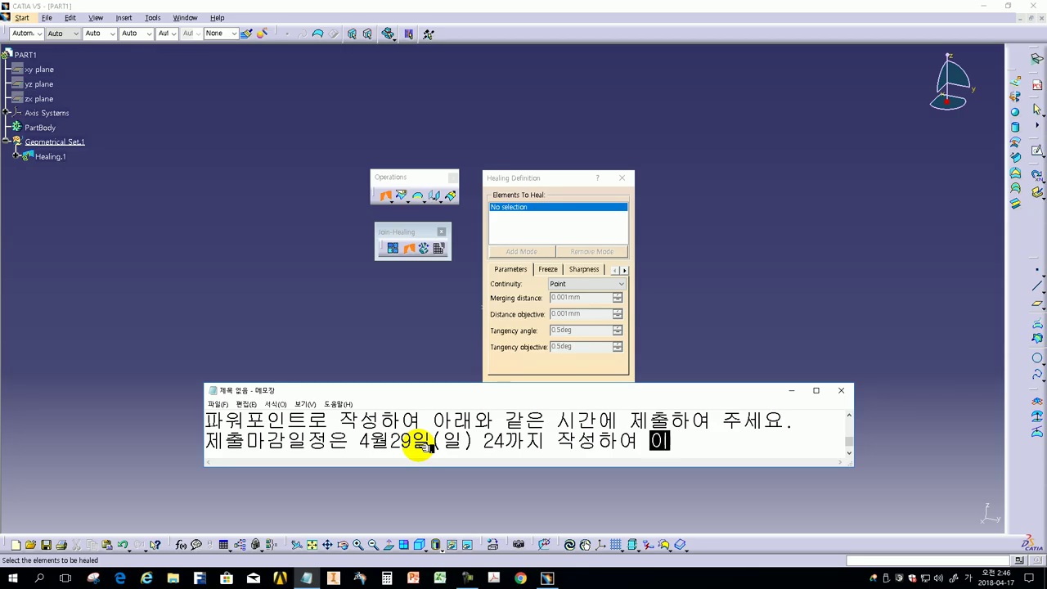
type("-캠")
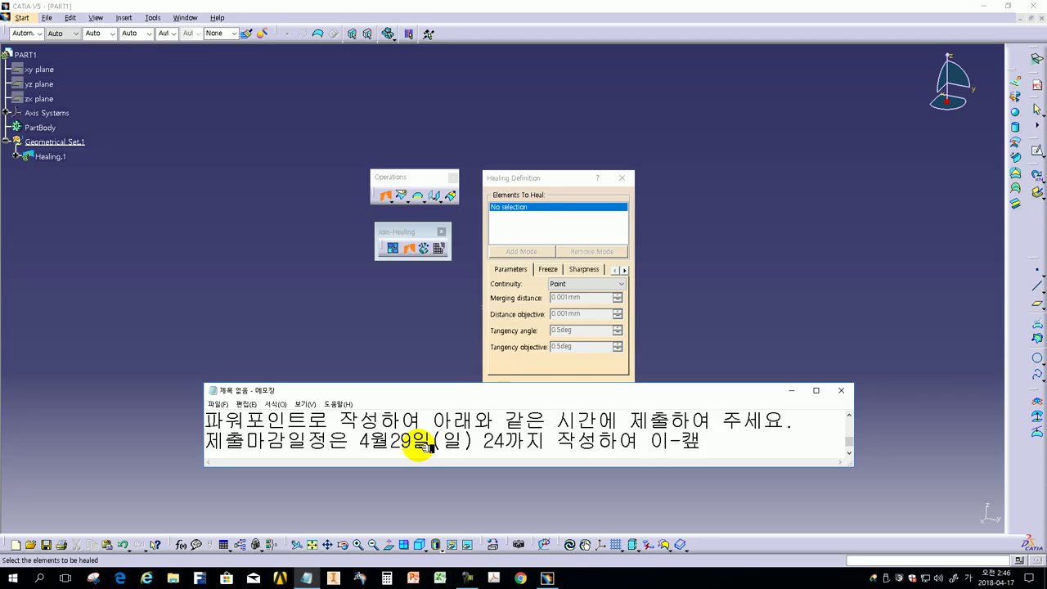
type("퍼스")
type(" 사이트의")
key("Return")
Step: Add upload-to-assignment instructions, the 5-point score note, and '그럼 오늘도 수고하셨습니다.'
type("과제 ")
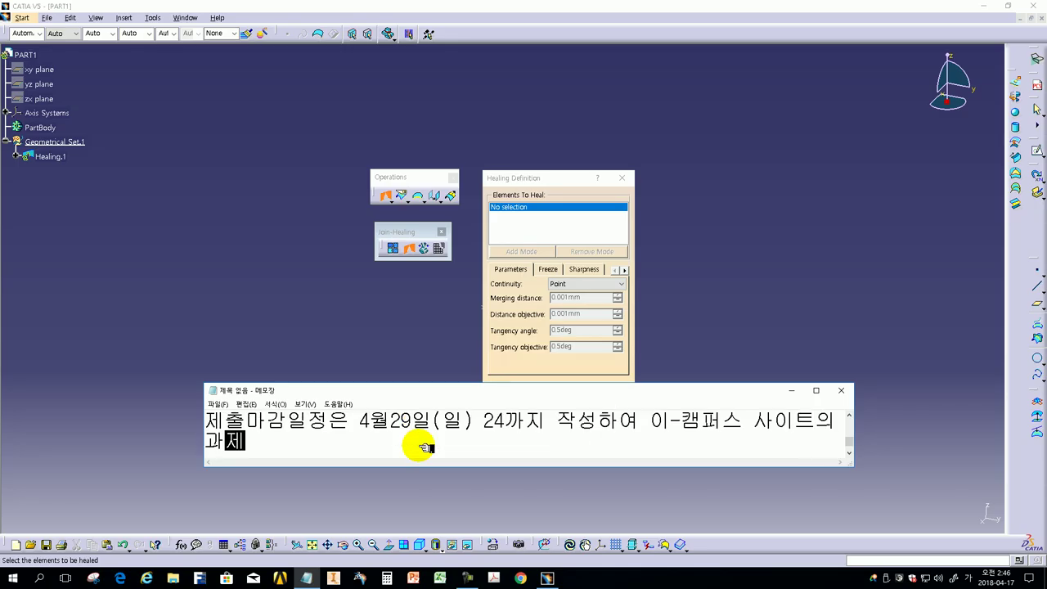
type("수해ㅇ ㄹ")
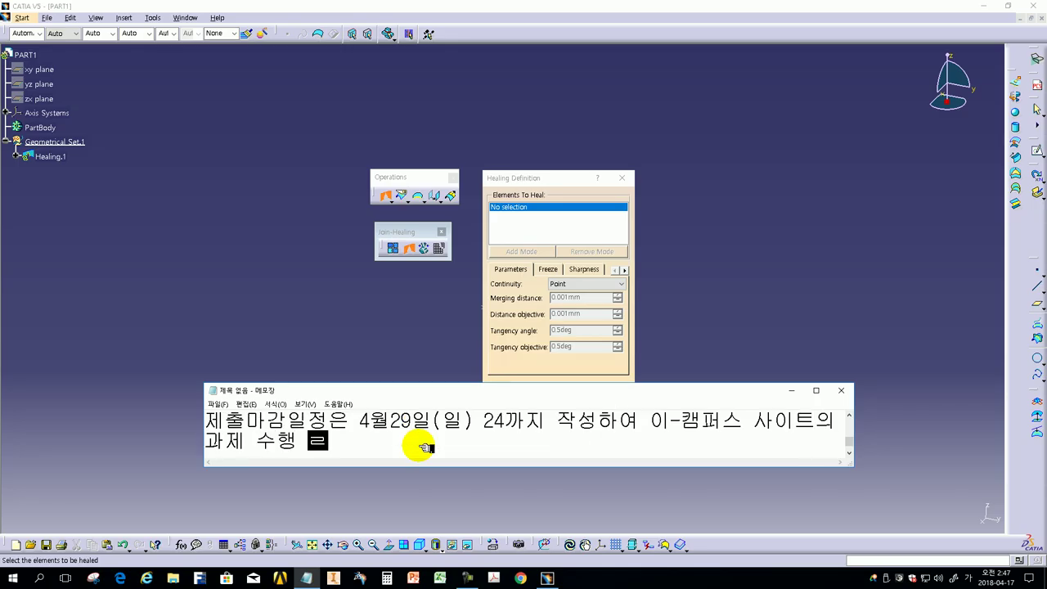
key("BackSpace")
key("BackSpace")
type("항목에 업르로드하여 ㅈ제출바랍니다.")
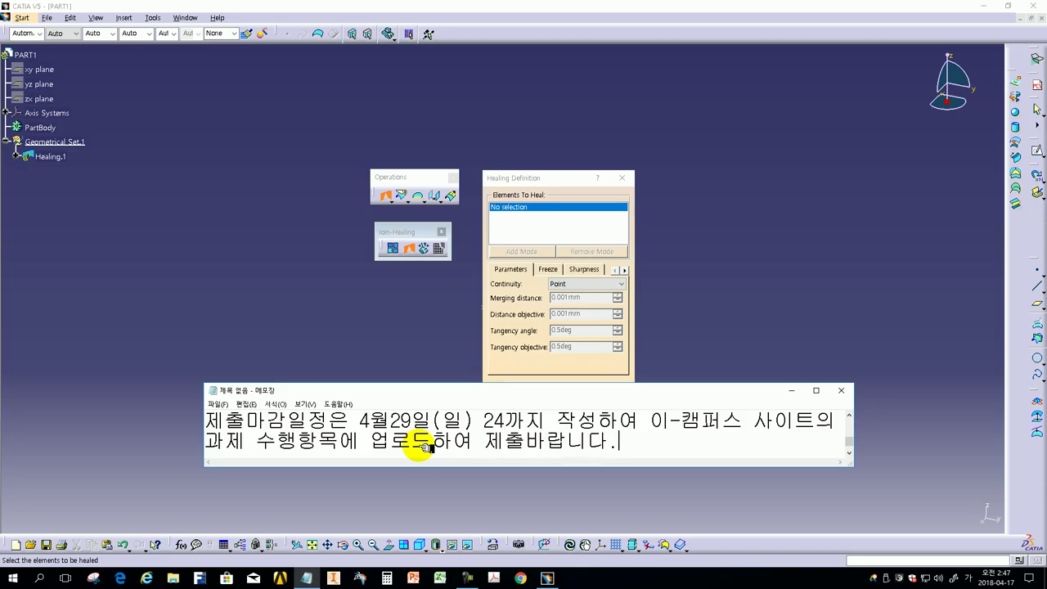
key("Return")
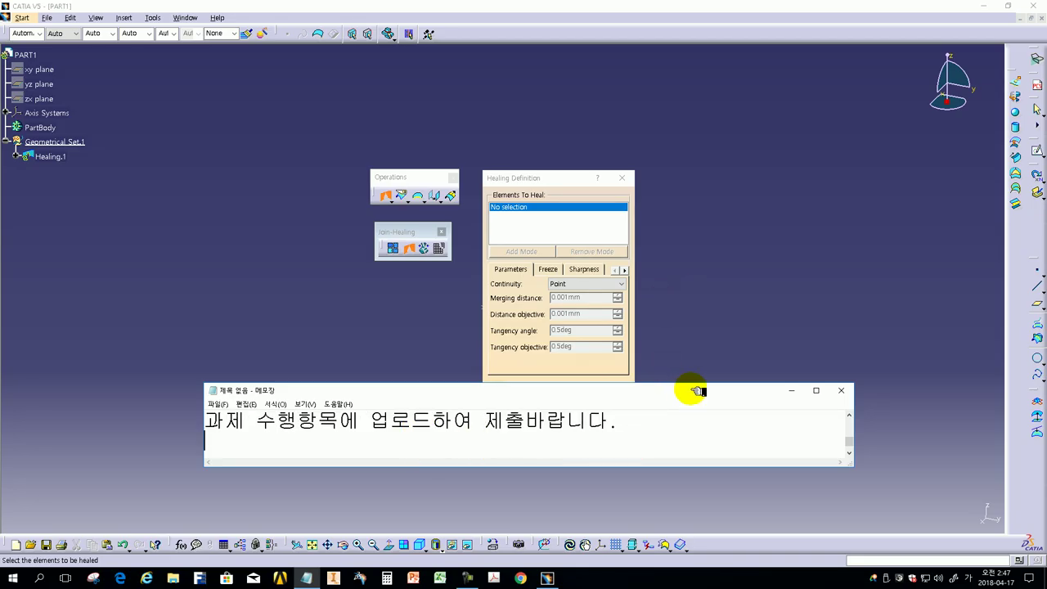
type("과제 수행 저점수는 5점 입니다. 신경써 주시기 ")
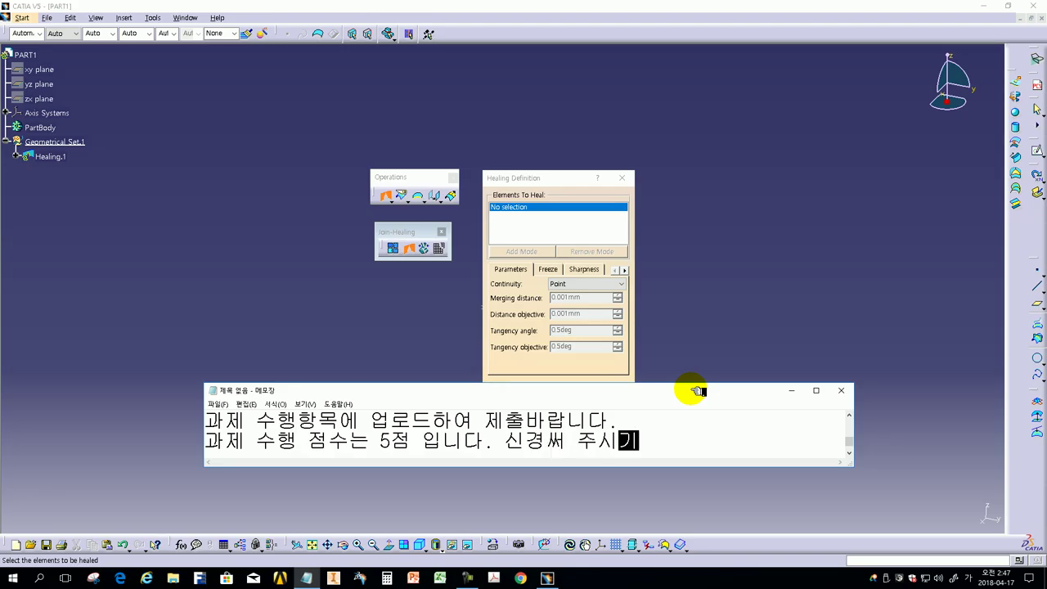
type("바랍ㄴ니다.")
key("Return")
type("그럼 오늘도 수고하셨습니다.")
Step: Add lines about time with the writer's son, thanks for understanding, and '다음시간에 보도록 하겠습니다.'
key("Return")
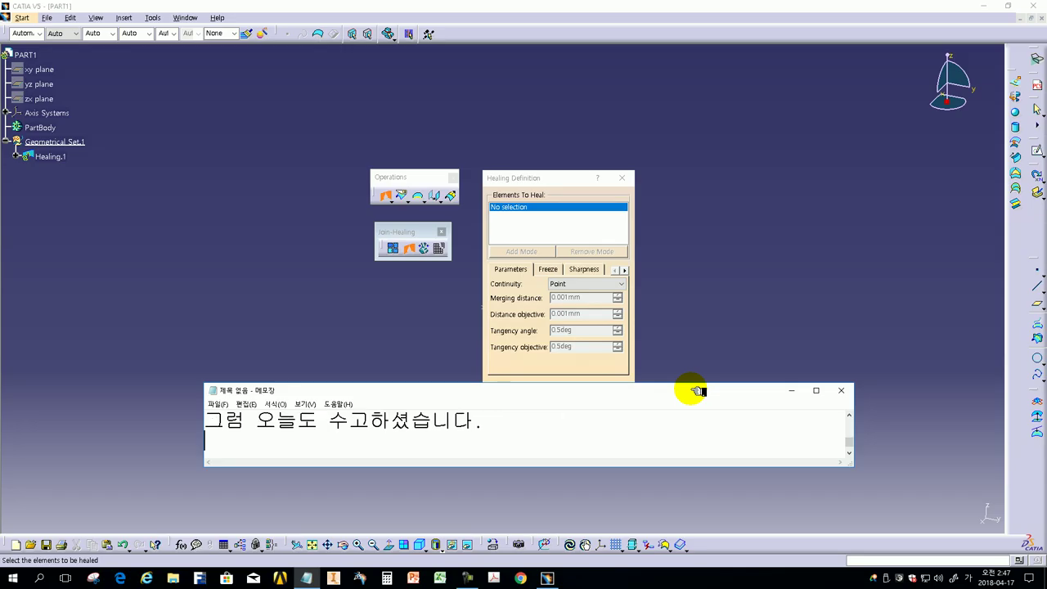
type("학생들 더덕ㅂ")
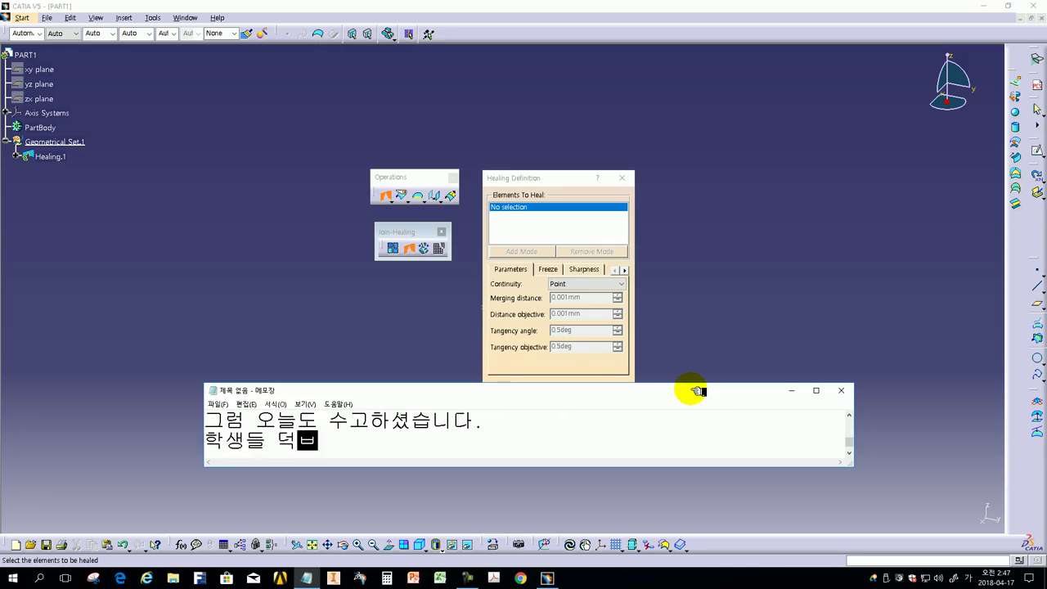
type("분에")
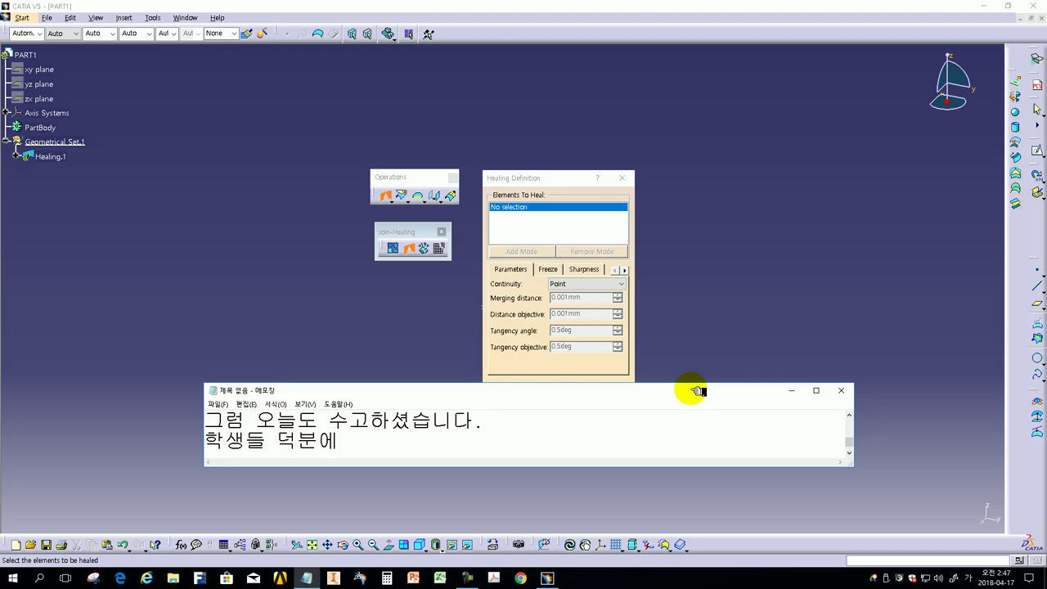
type(" 저으의 아들과")
type("의 ")
type("만나")
type("을 가지는 ")
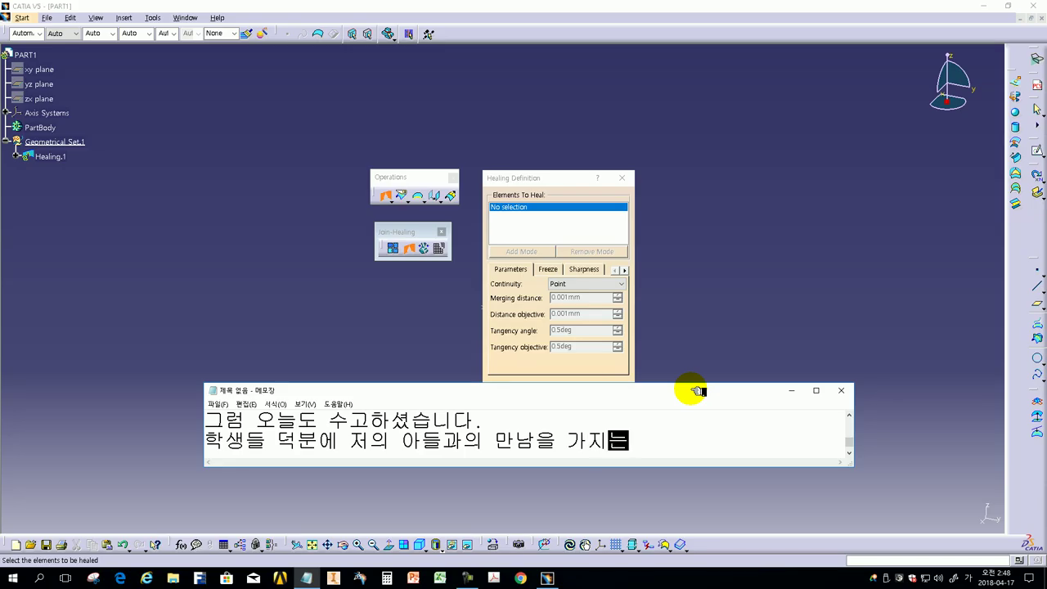
type("시간이 도")
type("되겠네")
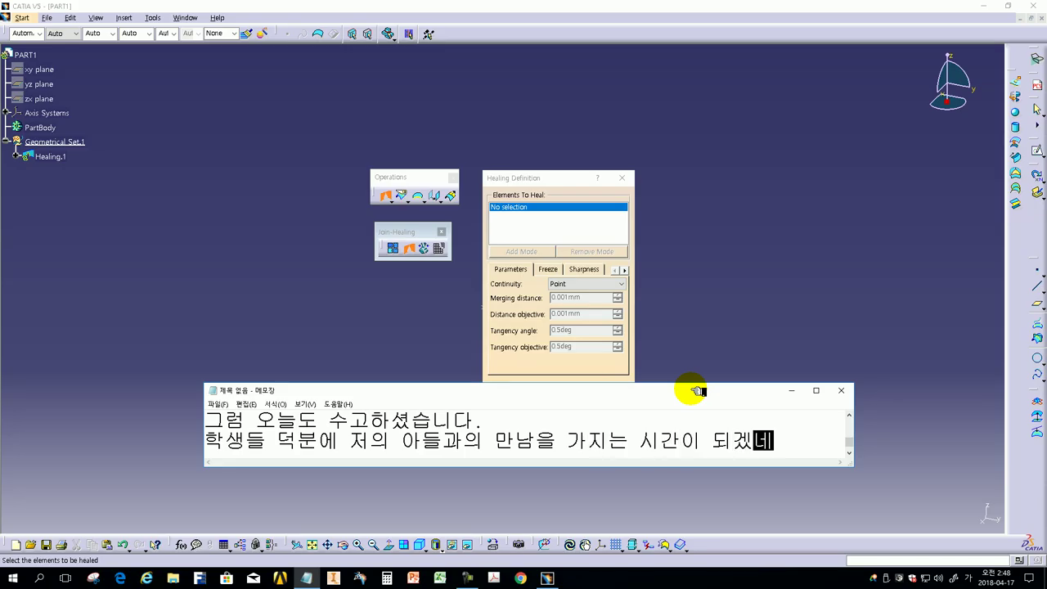
type("요.")
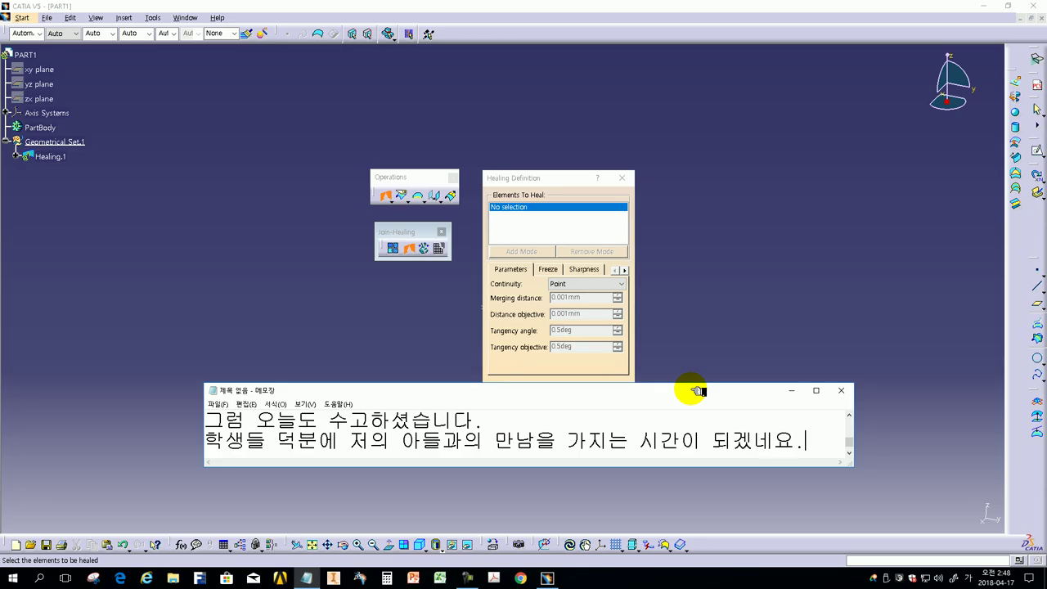
key("Return")
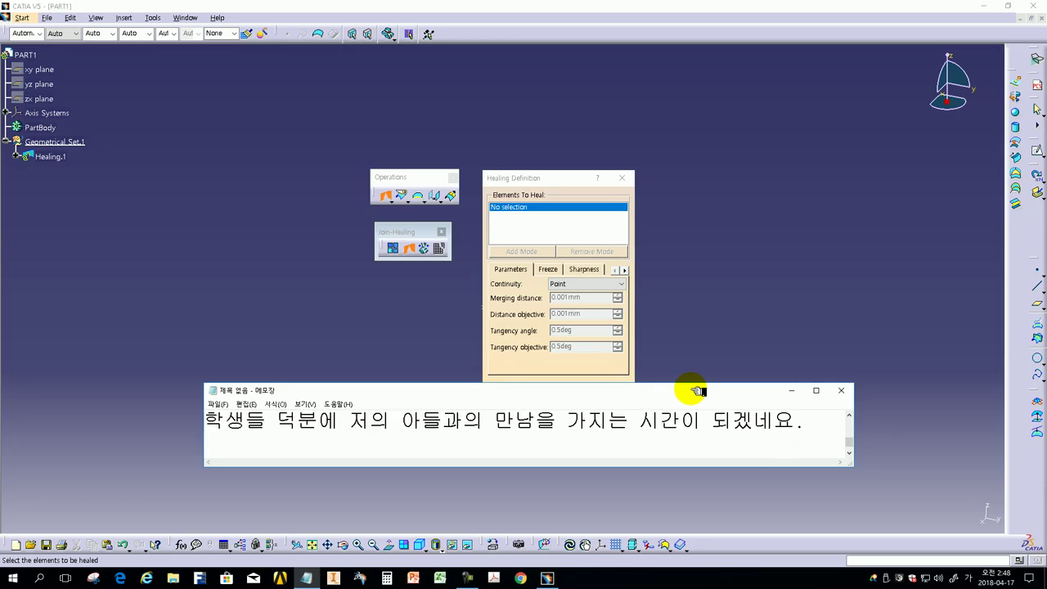
type("이해들 ㅎ")
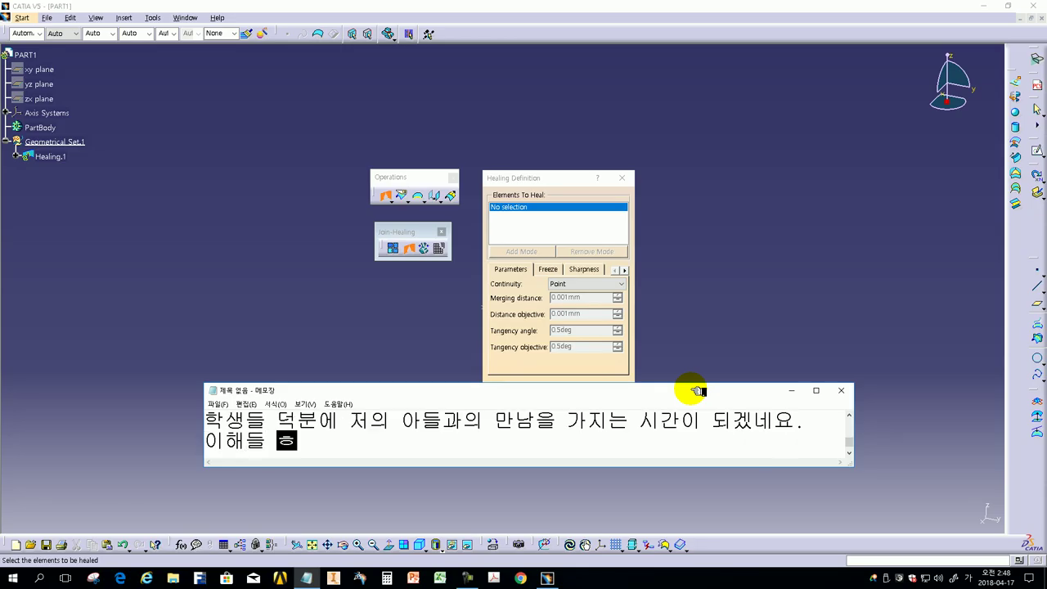
type("해주셔서")
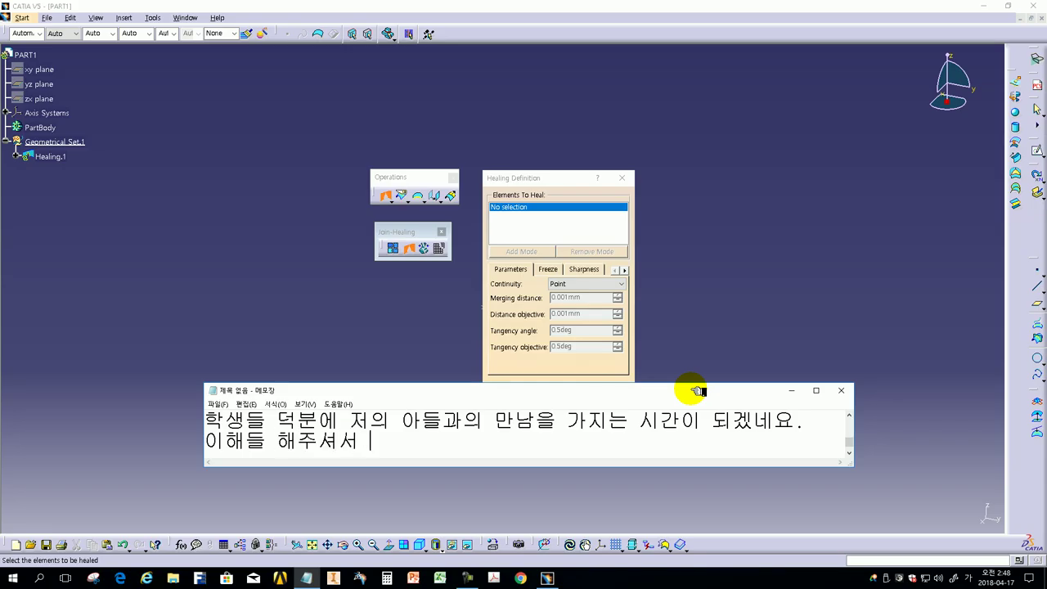
key("BackSpace")
type("셔서 ㄱ감ㅅ사합니")
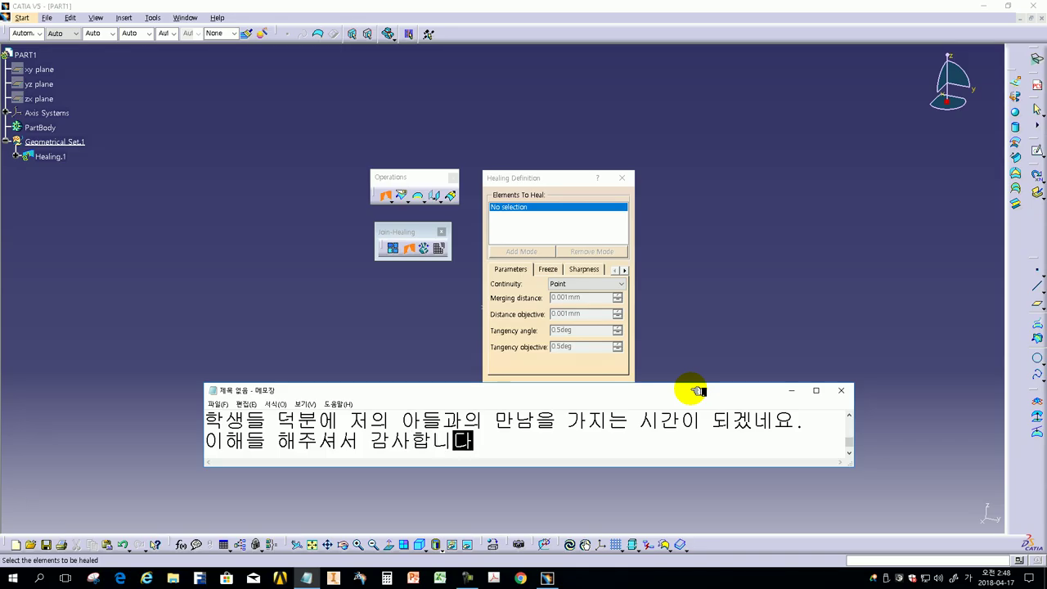
type("다.")
key("Return")
type("다음시간에 보도록 하겠습니다.")
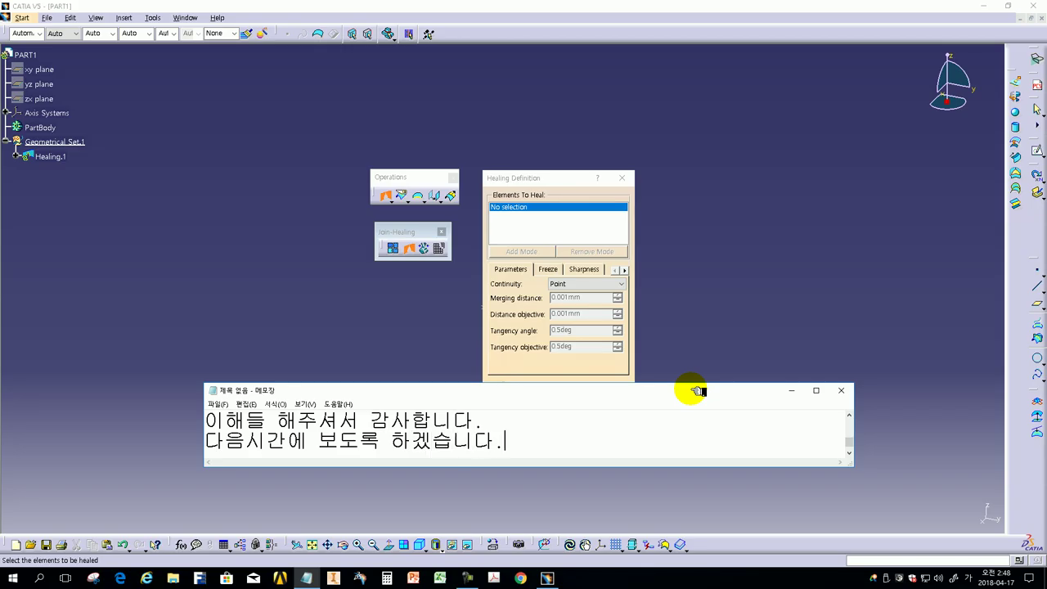
Step: Add the week-8 midterm reminder and advice to prepare hard for a good score
key("Return")
type("아차 ")
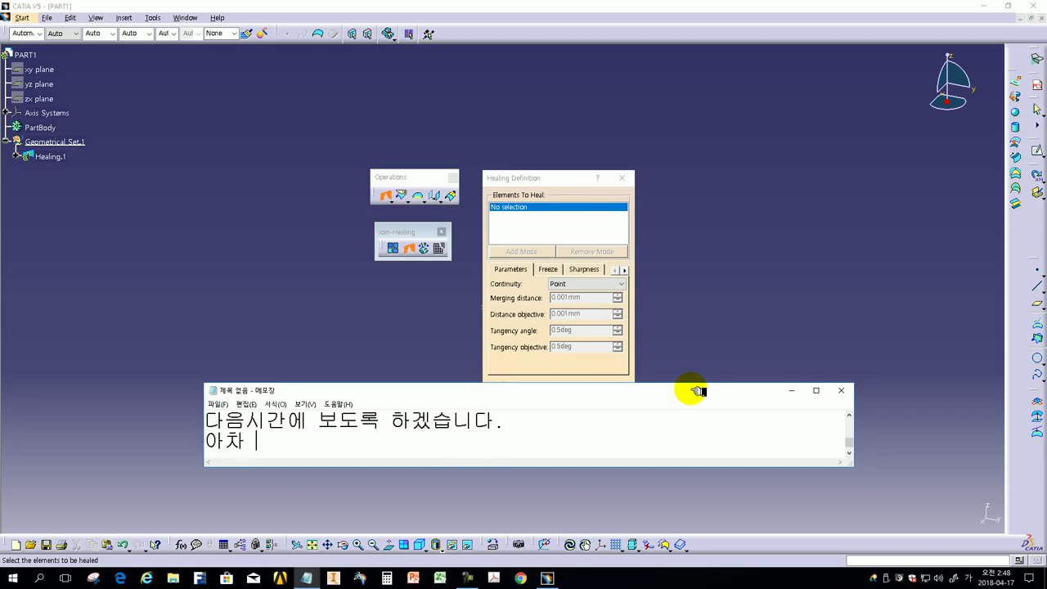
type("8주차가 ")
type("중간고사군요. 그때 보도록 하겠습니다.")
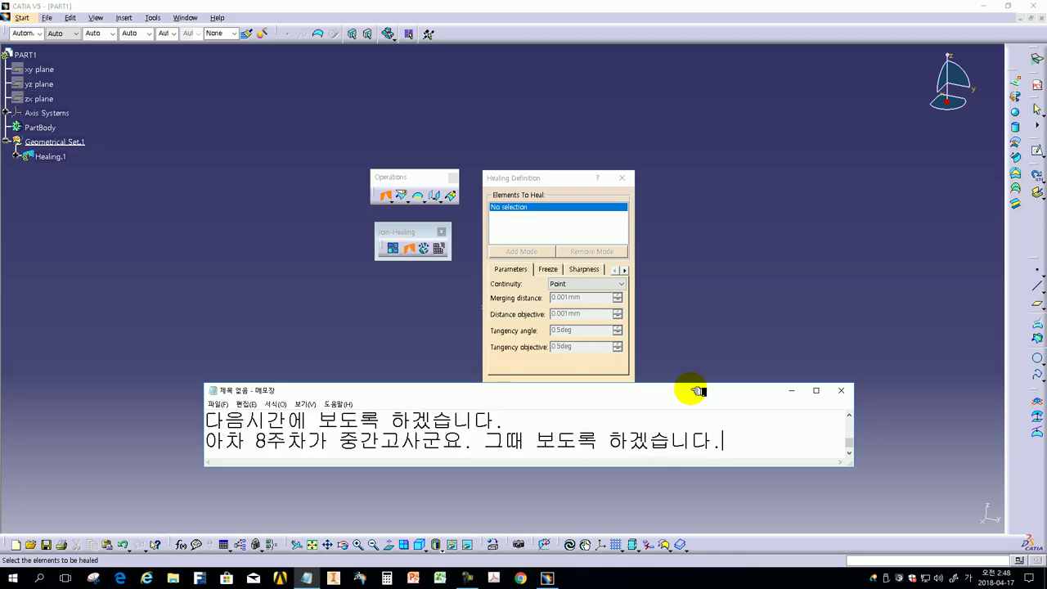
key("Return")
type("열심히 준비해서 ")
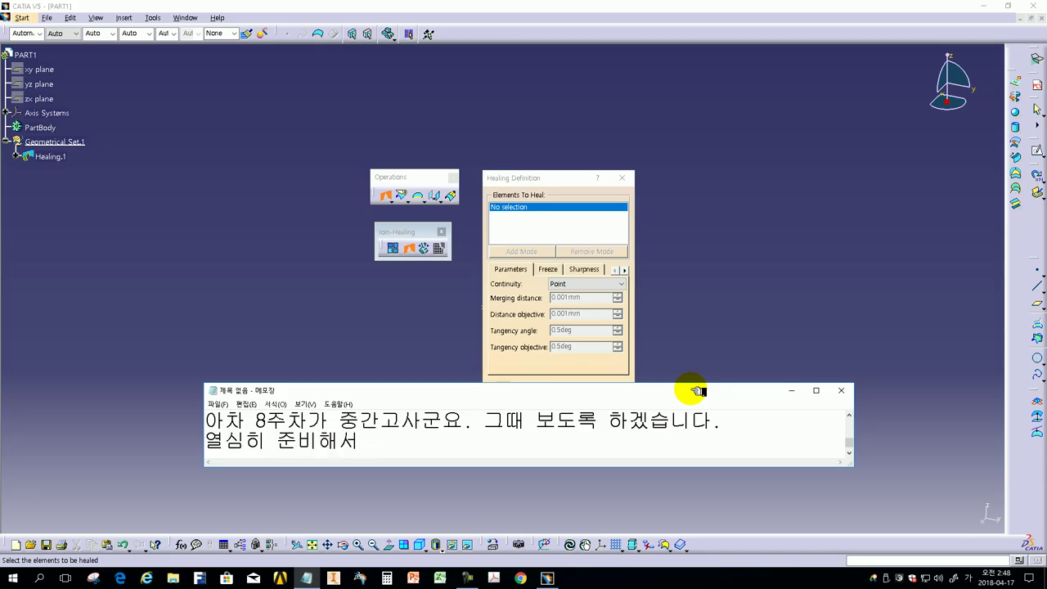
type("좋은 점수 받을 수 있ㄹ도록 해")
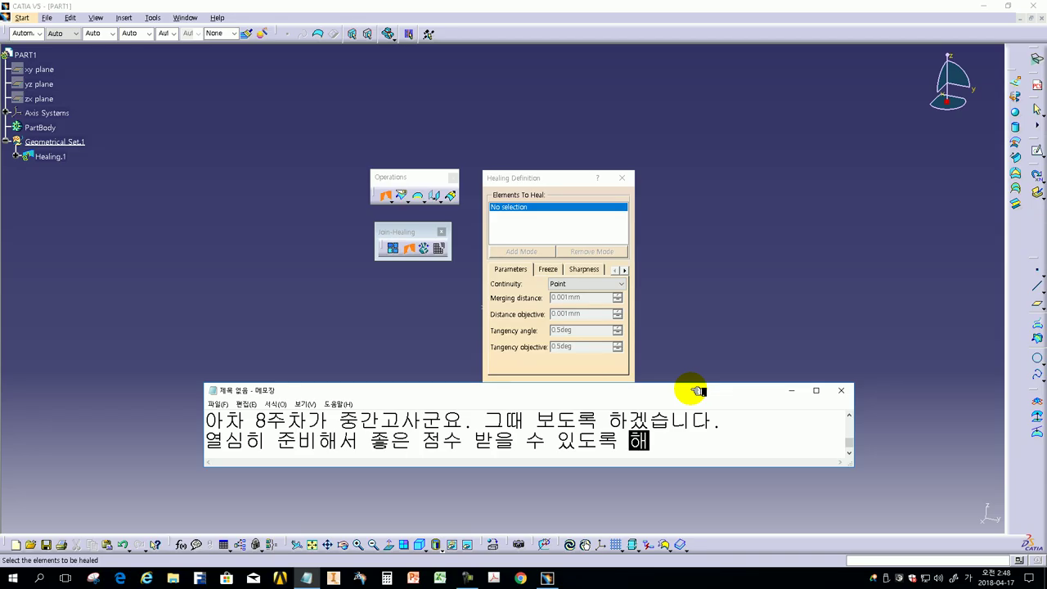
key("BackSpace")
type("합니다.")
Step: Add the farewell '한 주 잘 보내시고...' and close Notepad, returning to CATIA
key("Return")
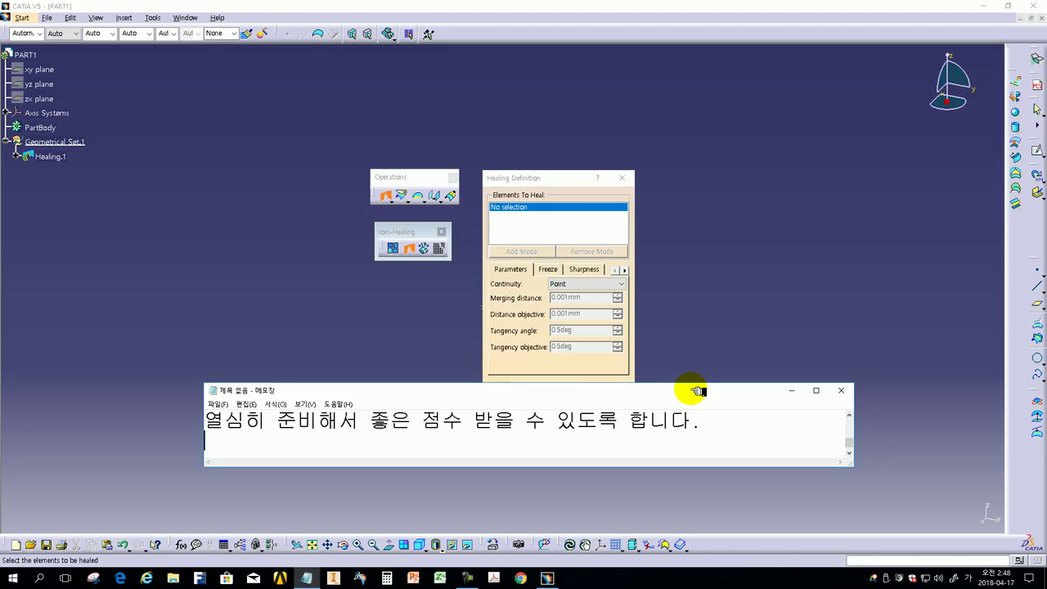
type("ㅎ")
key("BackSpace")
type("ㄴ 주 잘 보내시고...")
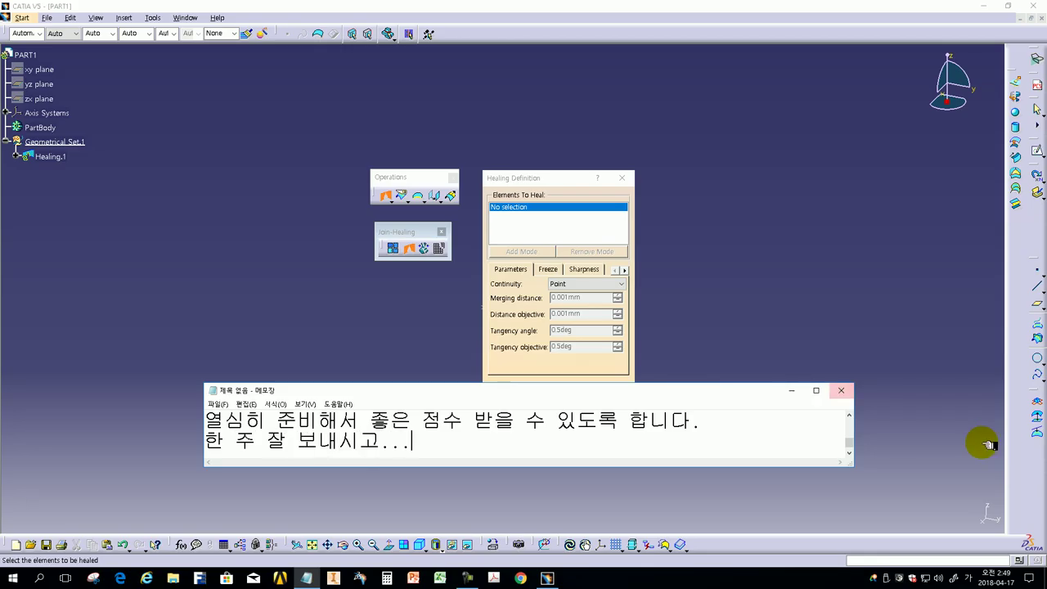
left_click(578, 371)
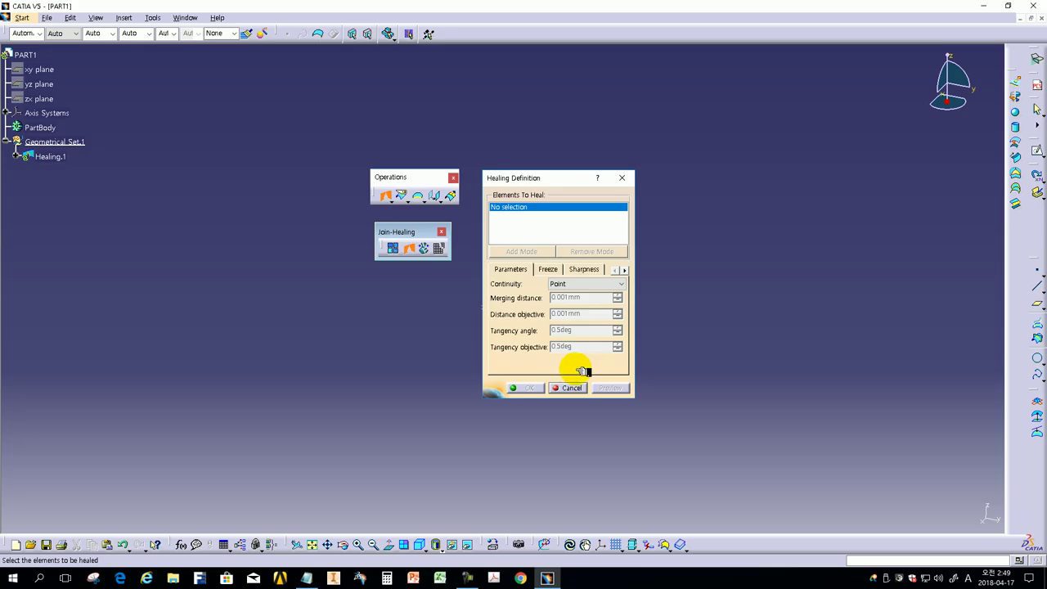